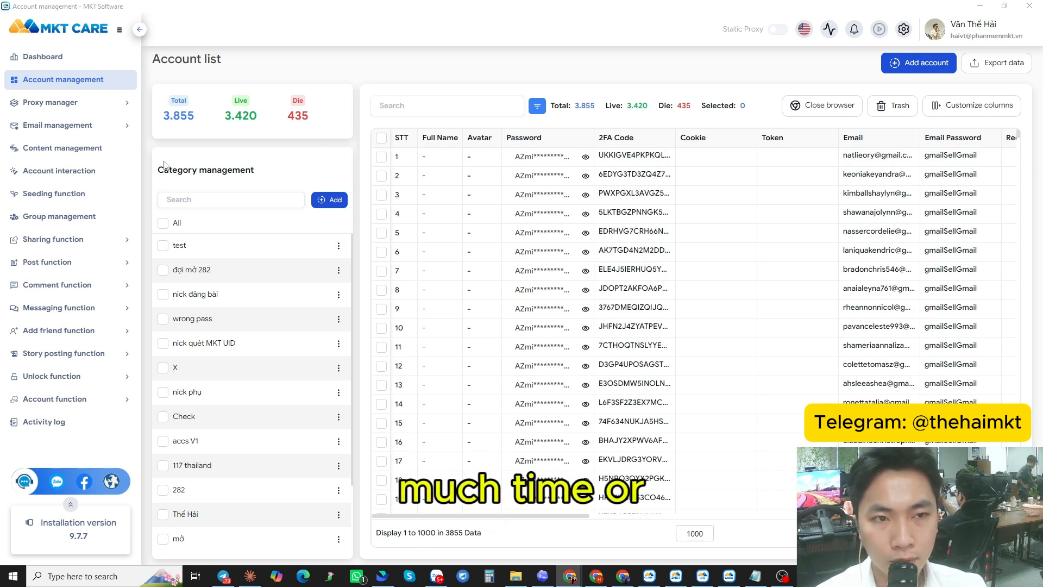
- Open the Comment page within the comment function group
scroll(90, 222, "down", 1)
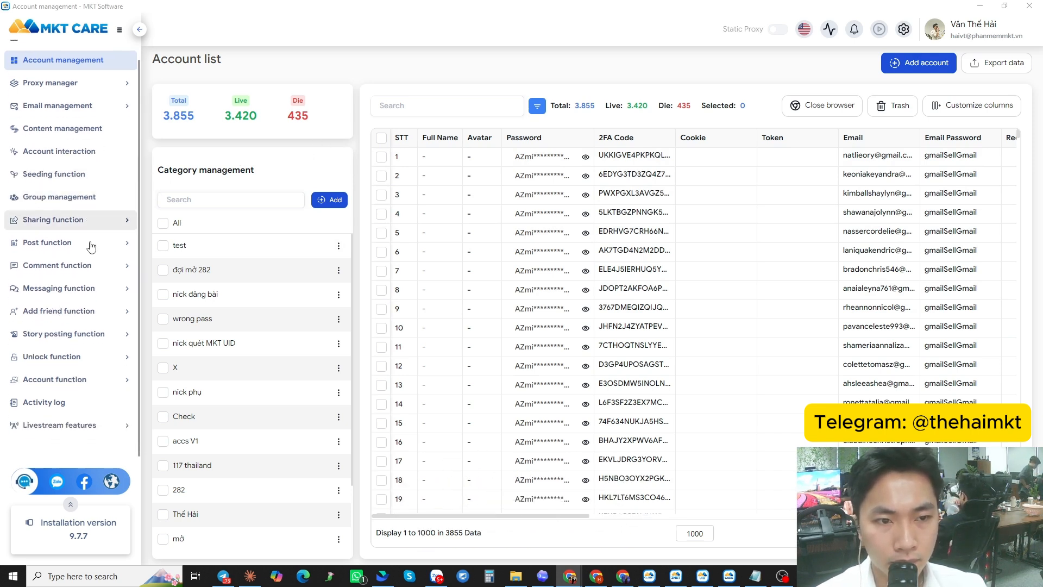
left_click(73, 267)
scroll(65, 271, "down", 3)
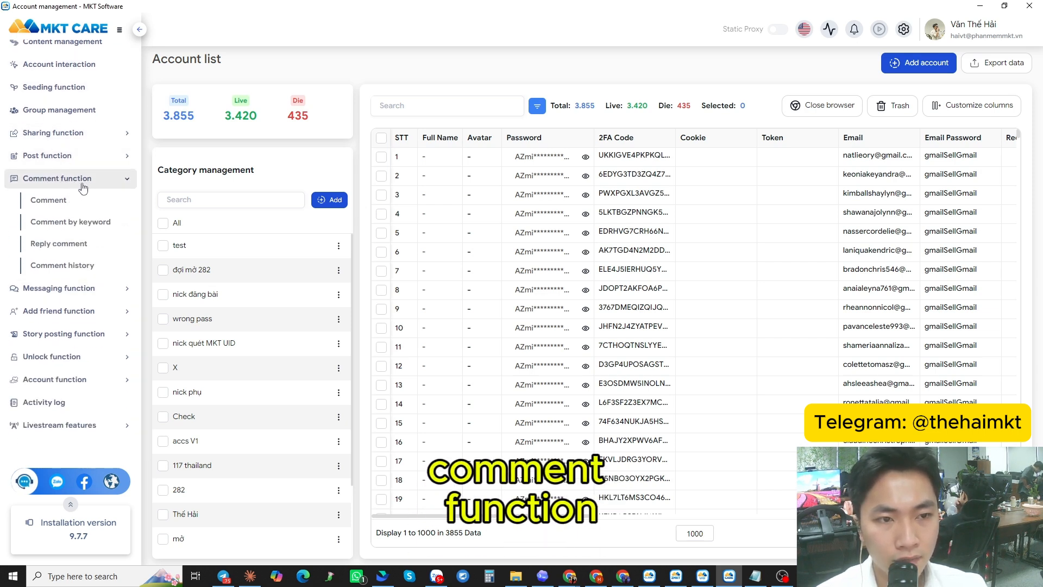
left_click(74, 205)
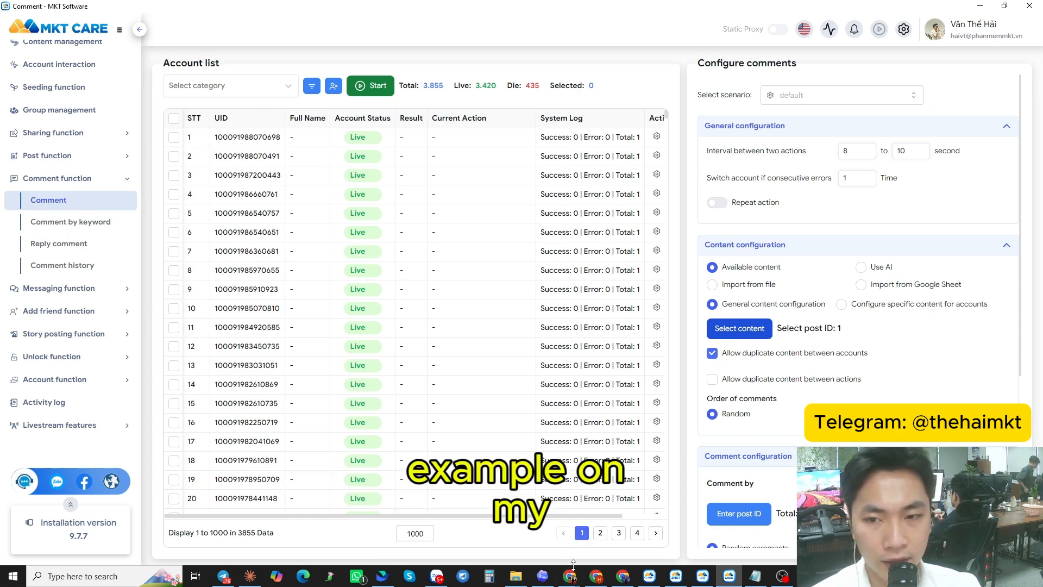
- Switch to Chrome and view the MKT "F4" combo post on the Automatic Posting Software Facebook page
mouse_move(574, 563)
left_click(578, 522)
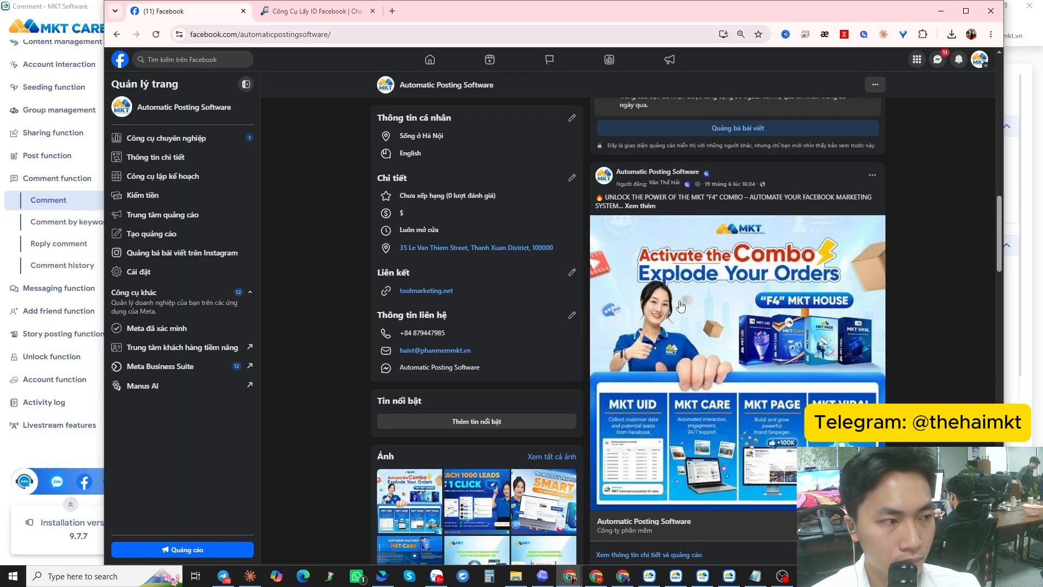
scroll(699, 280, "down", 2)
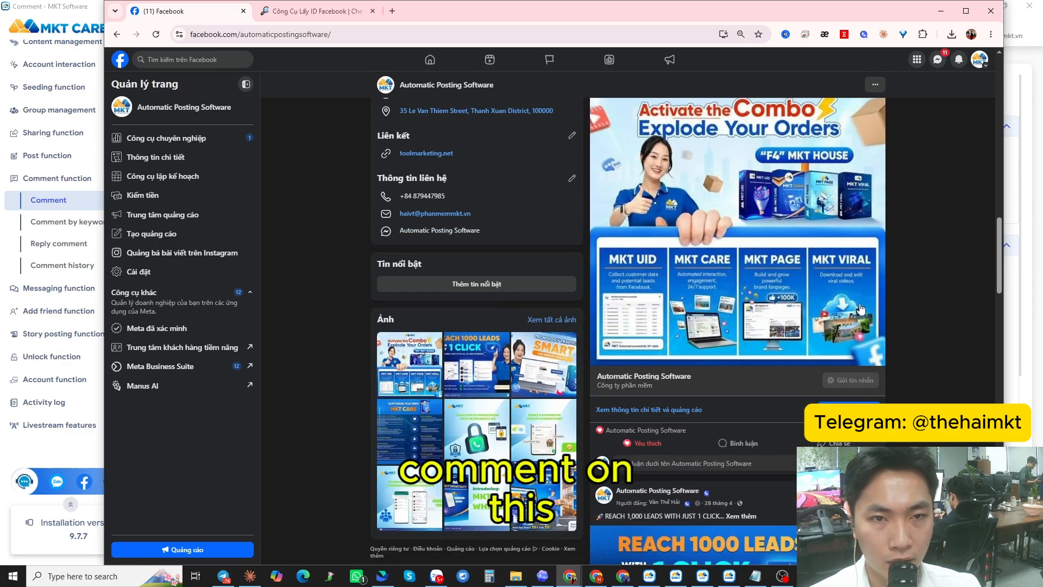
scroll(694, 304, "up", 3)
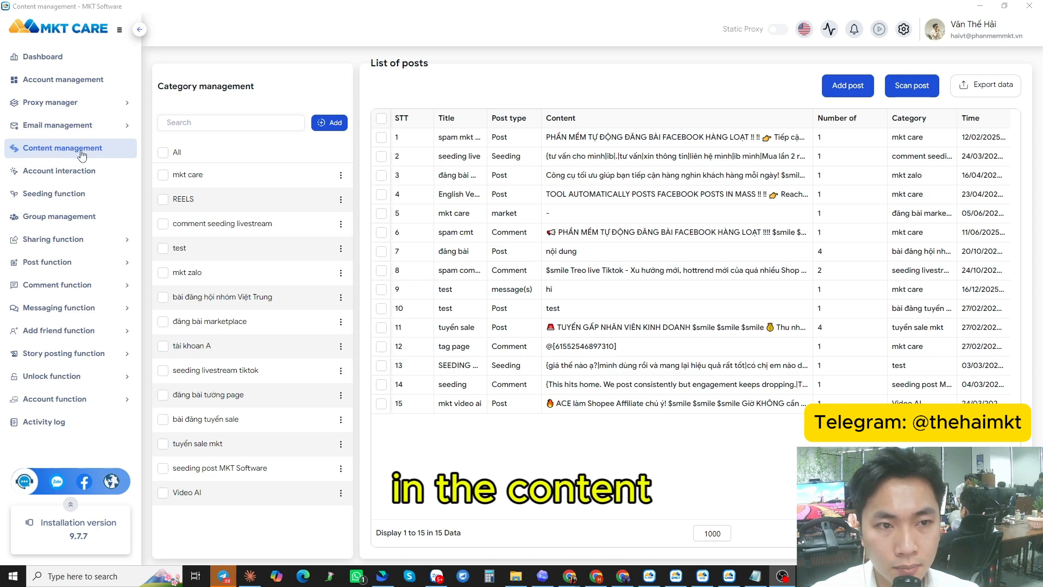
- Add a content category named "seeding posts" in content management
left_click(323, 124)
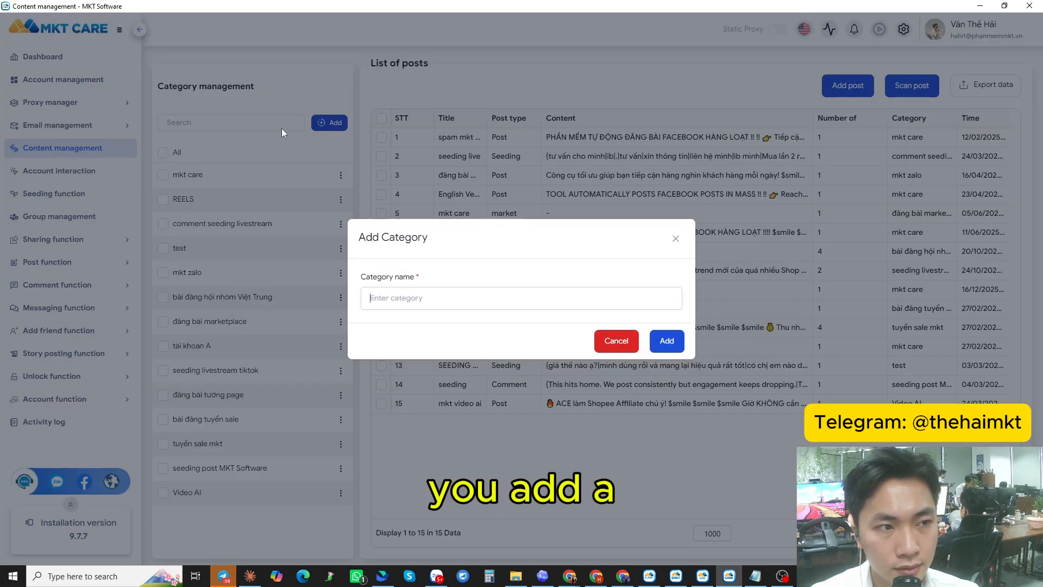
left_click(419, 305)
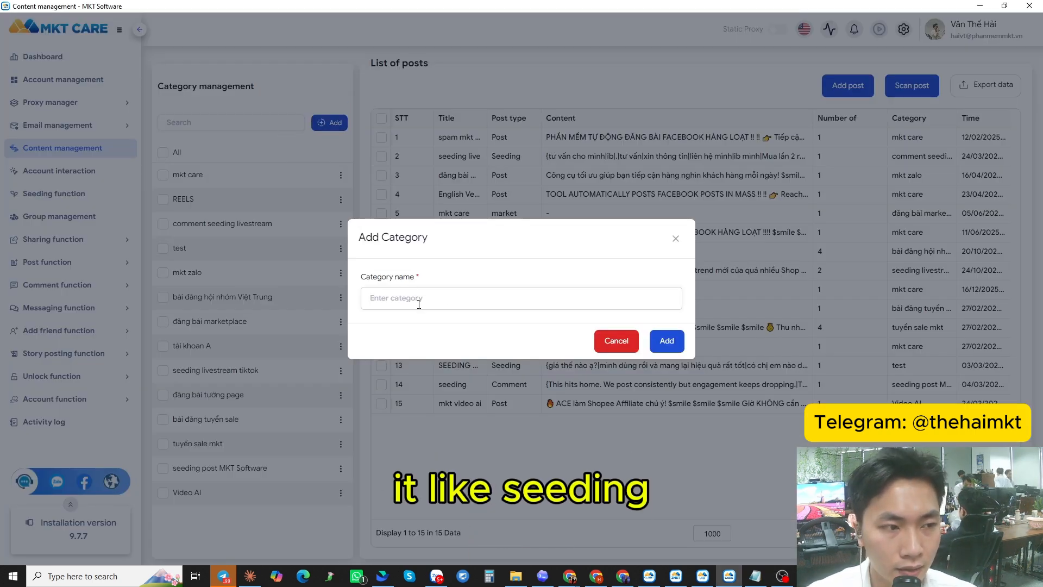
type("seeding posts")
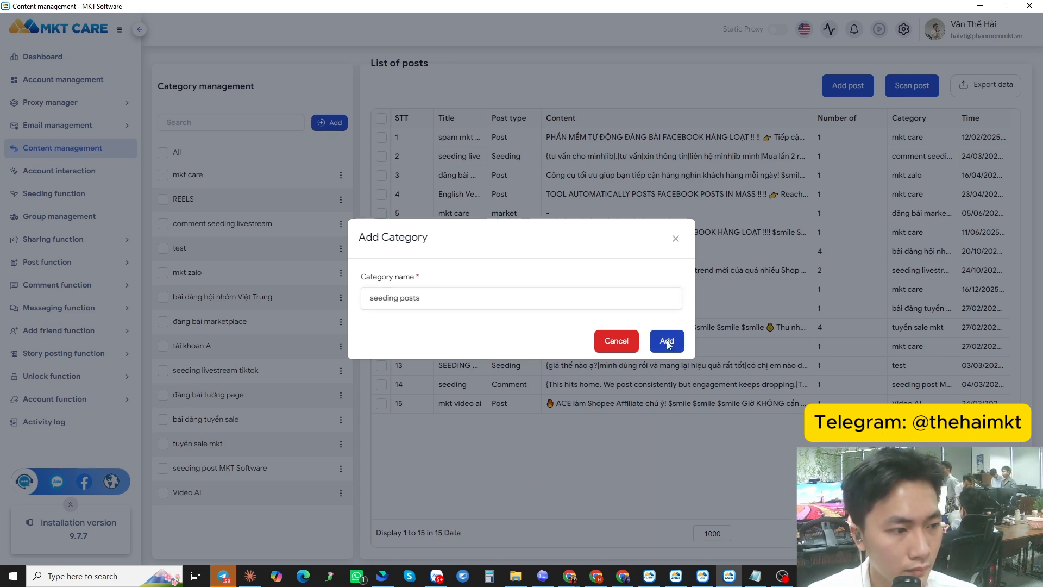
left_click(667, 340)
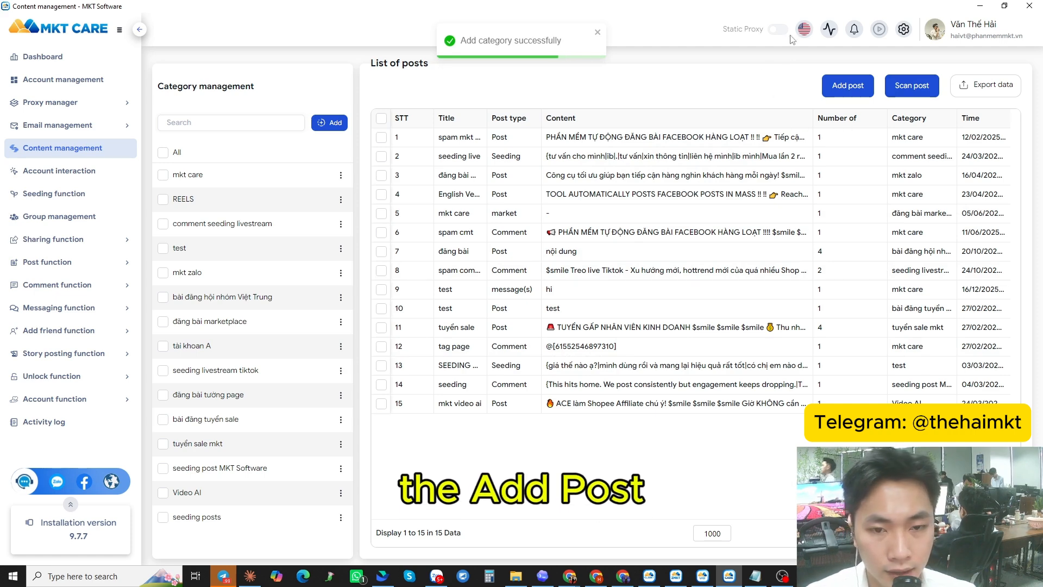
- Start a new post entry and assign it to the "seeding posts" category
left_click(857, 89)
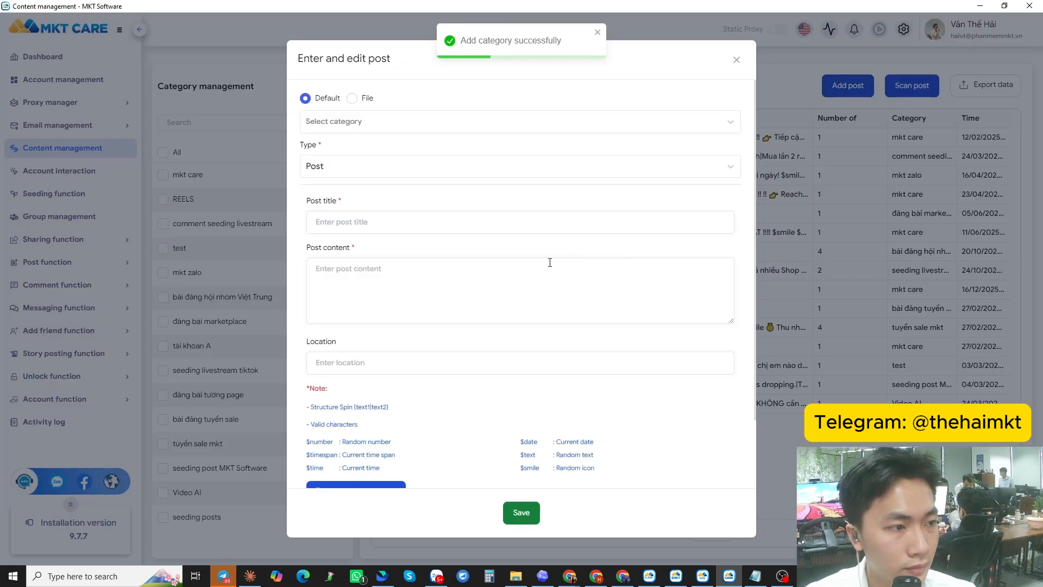
left_click(331, 125)
scroll(359, 244, "down", 5)
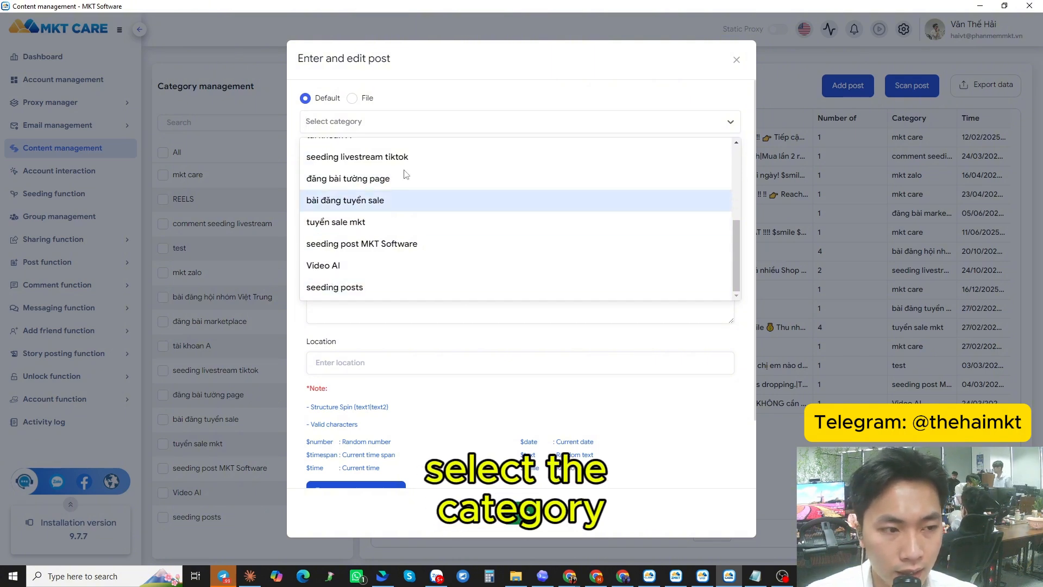
scroll(359, 285, "up", 1)
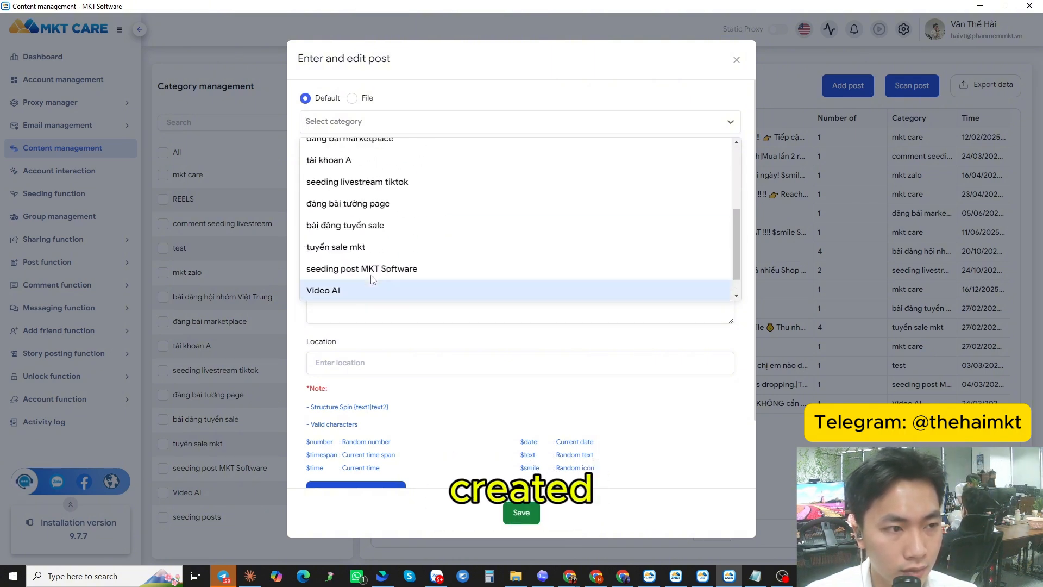
scroll(357, 287, "down", 1)
left_click(342, 288)
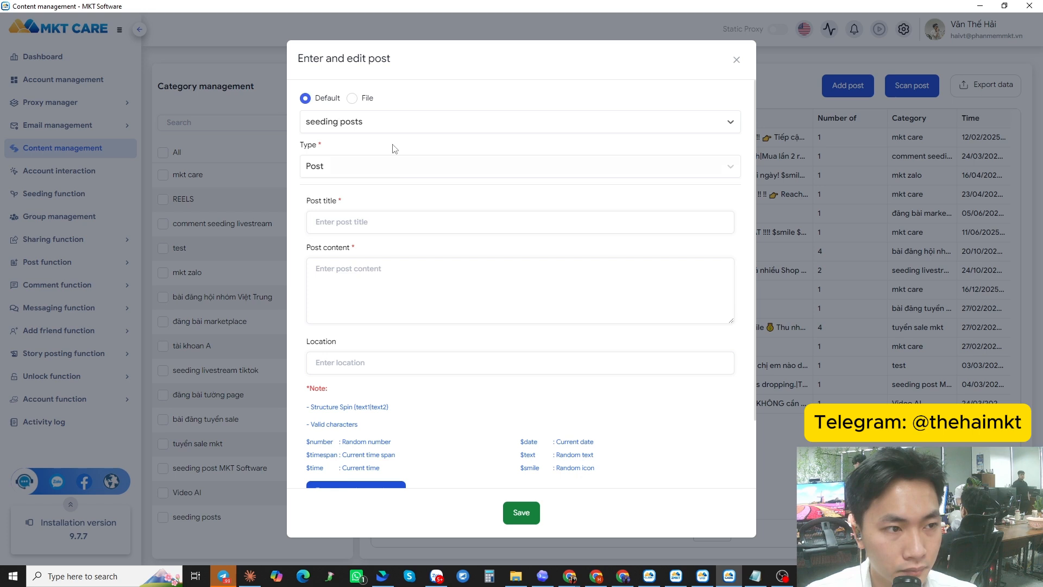
- Set the new post's type to Comment and title it "test"
left_click(337, 172)
left_click(325, 163)
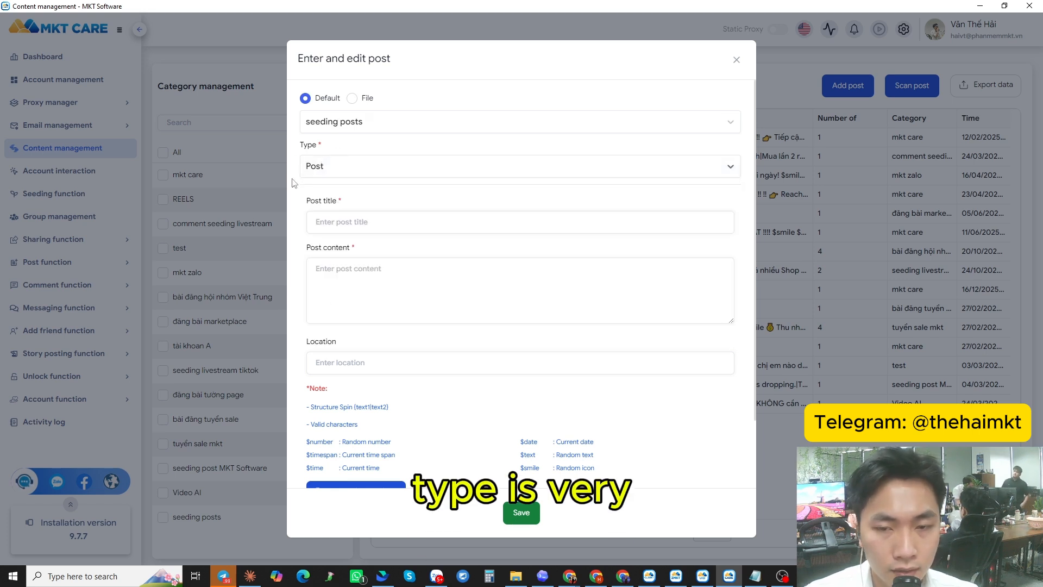
left_click(349, 172)
scroll(339, 293, "down", 3)
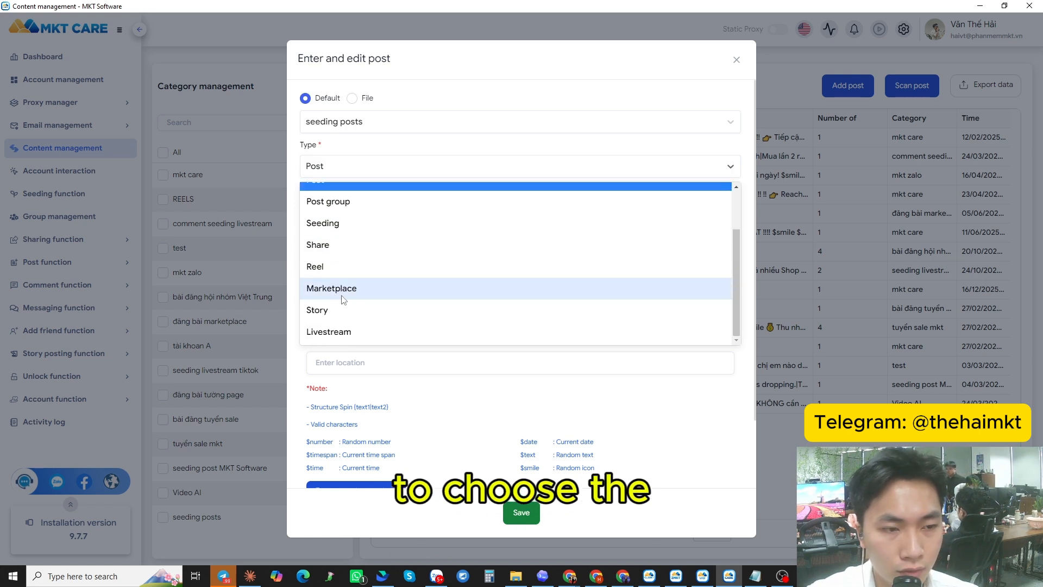
scroll(343, 299, "up", 3)
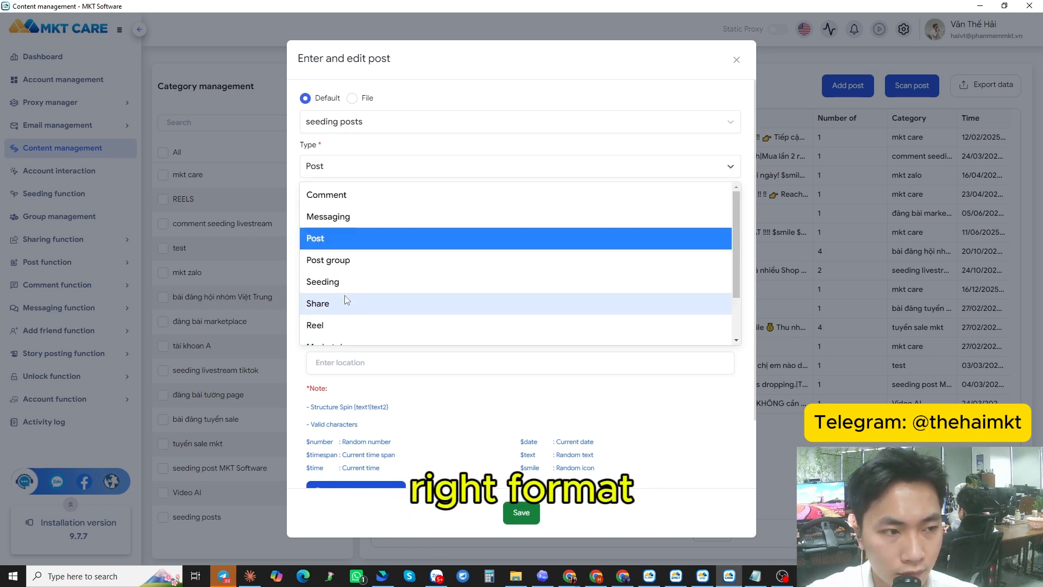
left_click(332, 206)
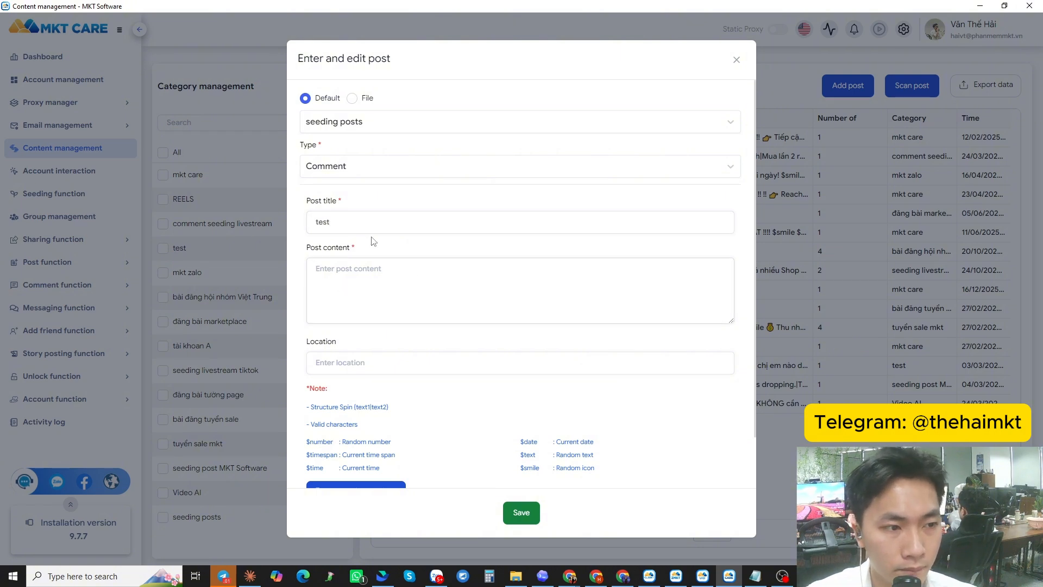
- Copy the full spin-format comment text from the untitled Notepad file into the post content and save the post
scroll(374, 241, "down", 1)
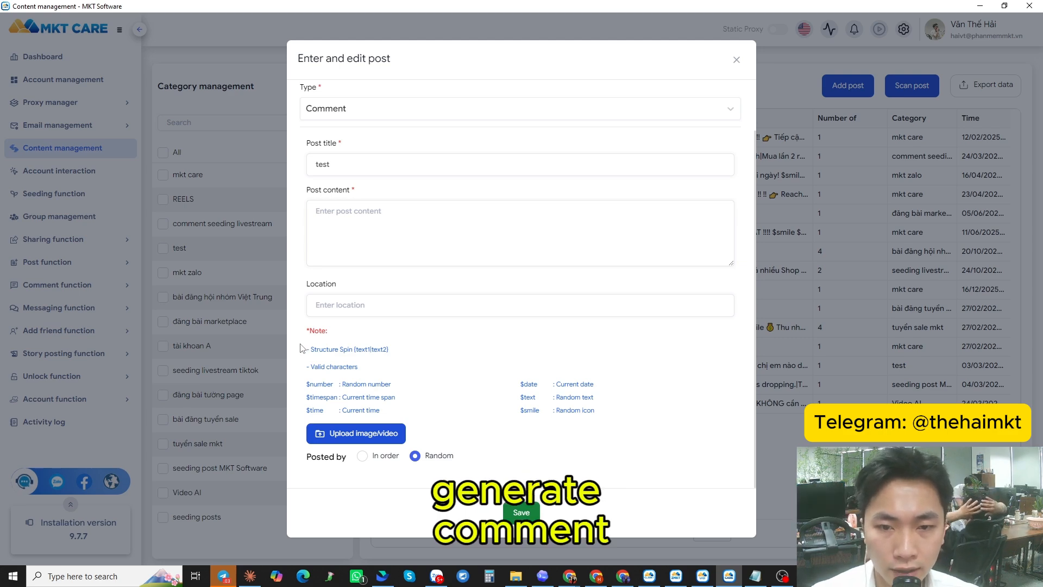
left_click(756, 576)
left_click_drag(486, 65, 617, 73)
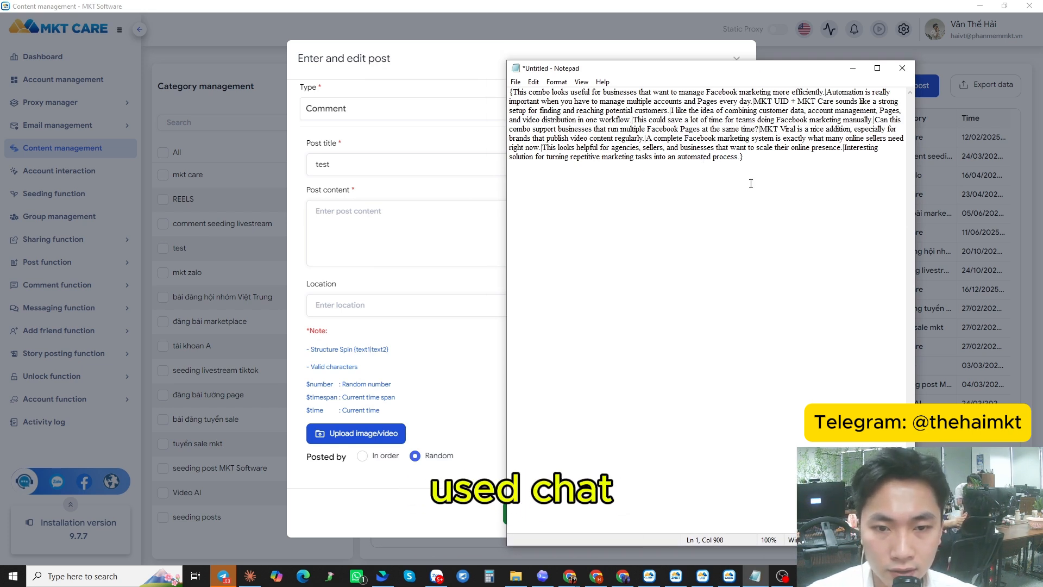
left_click_drag(748, 173, 509, 90)
key("ctrl+c")
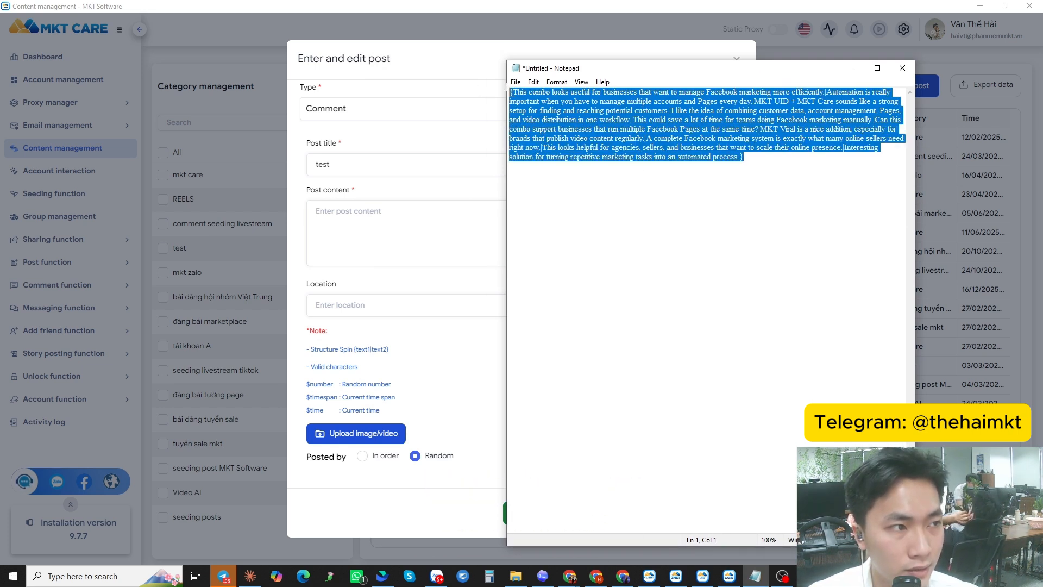
left_click(365, 224)
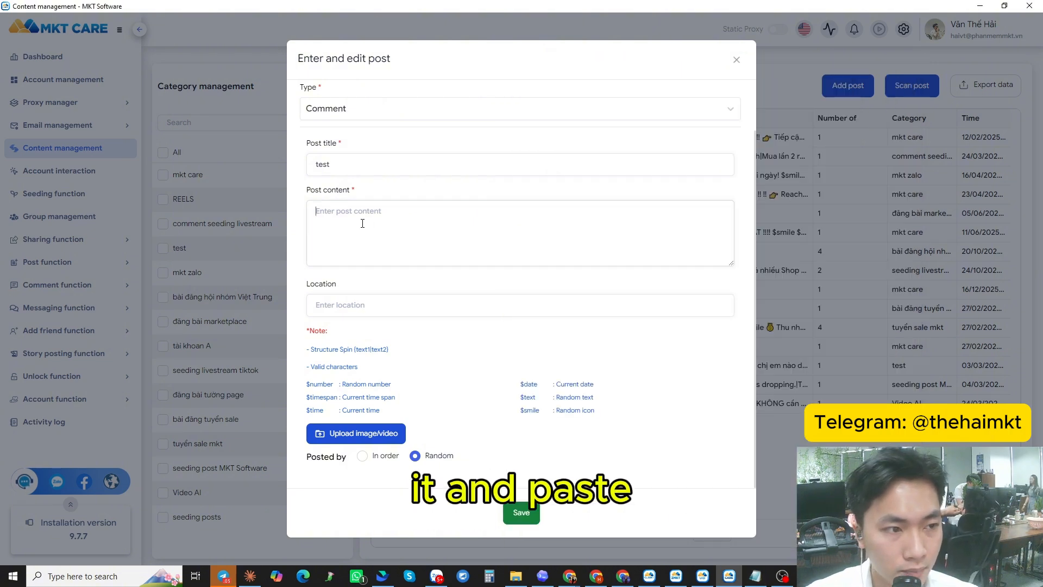
key("ctrl+v")
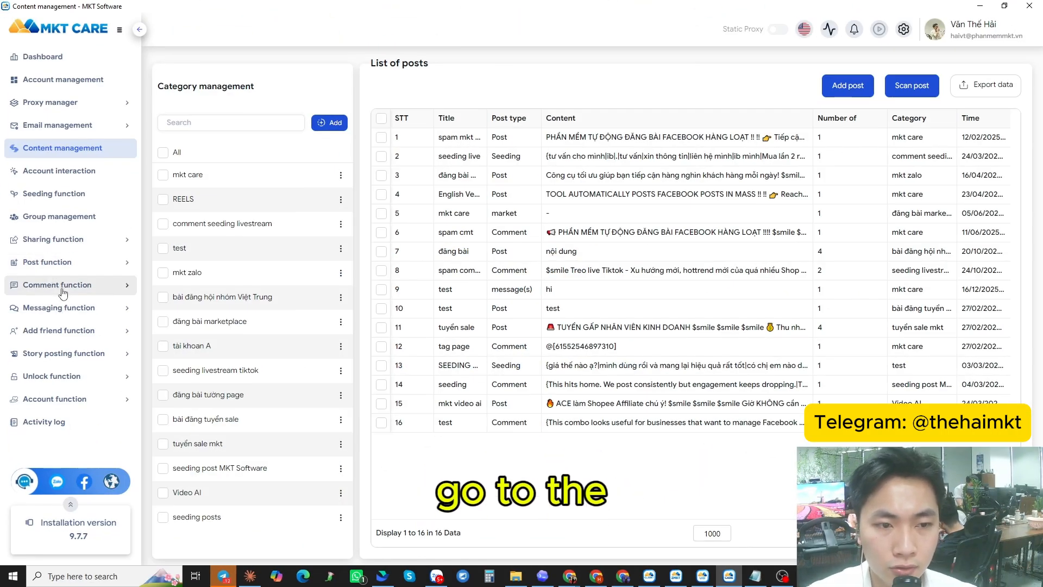
- Return to the Comment page and select the "test" entry as the comment content, saving the selection
left_click(62, 290)
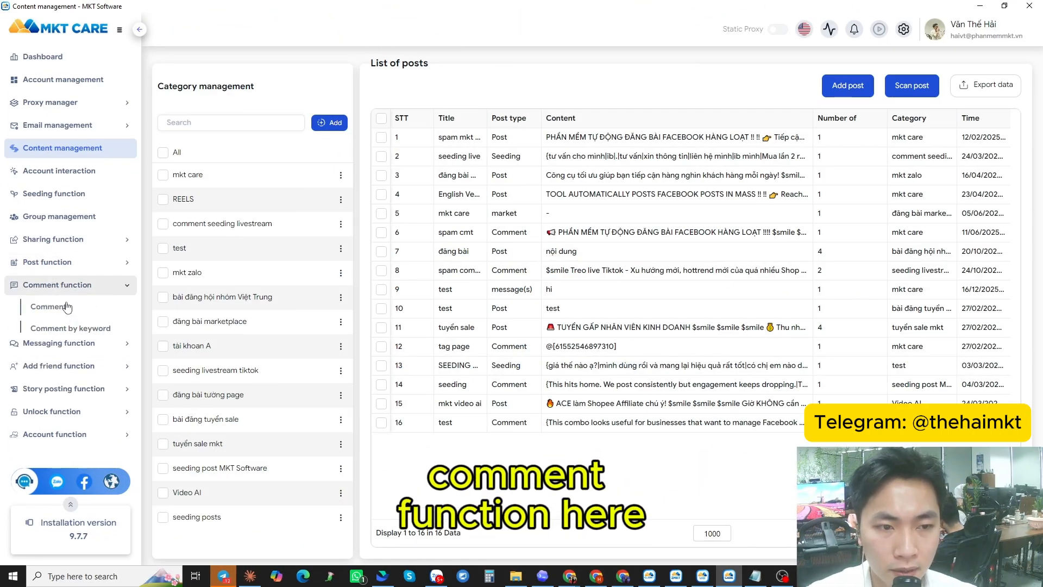
left_click(67, 311)
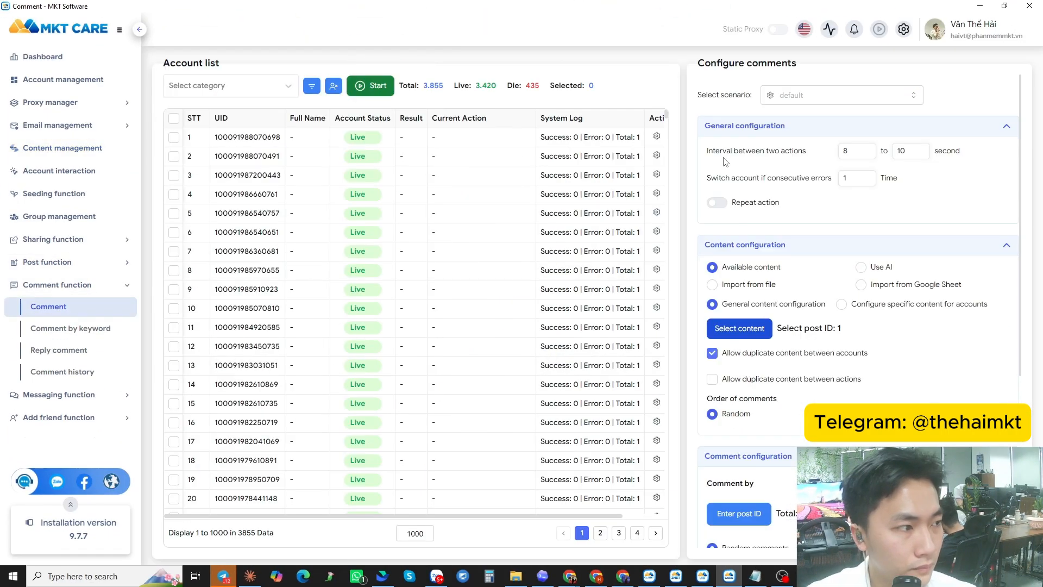
scroll(768, 197, "down", 5)
scroll(792, 200, "up", 5)
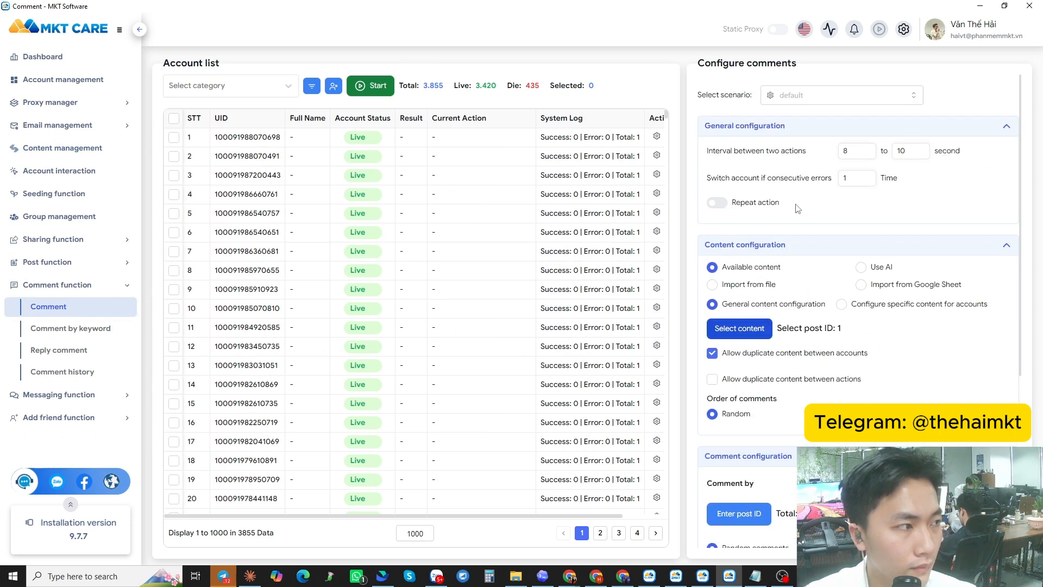
left_click(752, 336)
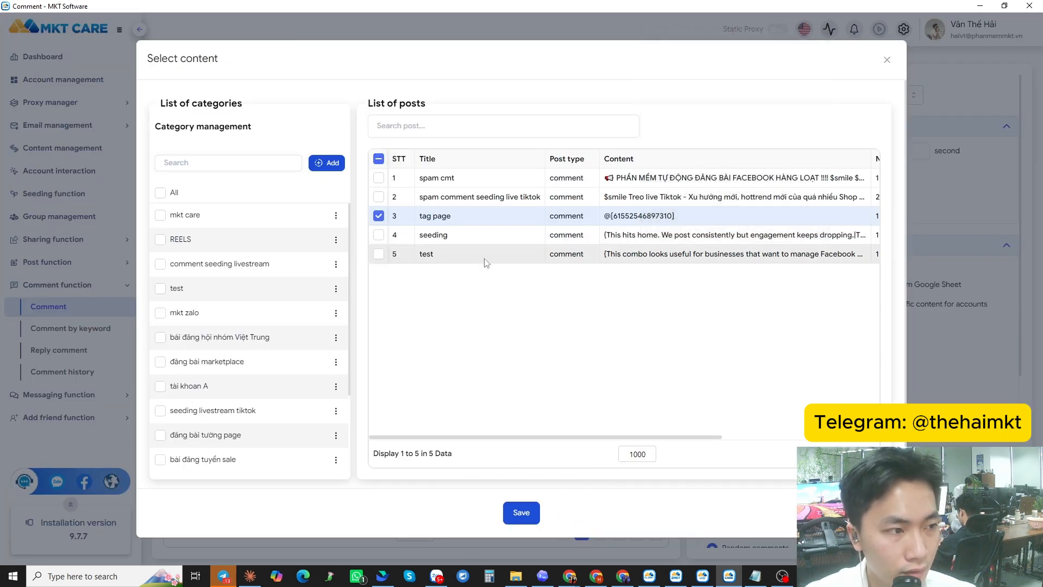
left_click(379, 253)
left_click(521, 513)
- Allow duplicate content between actions in the content configuration
scroll(730, 239, "down", 3)
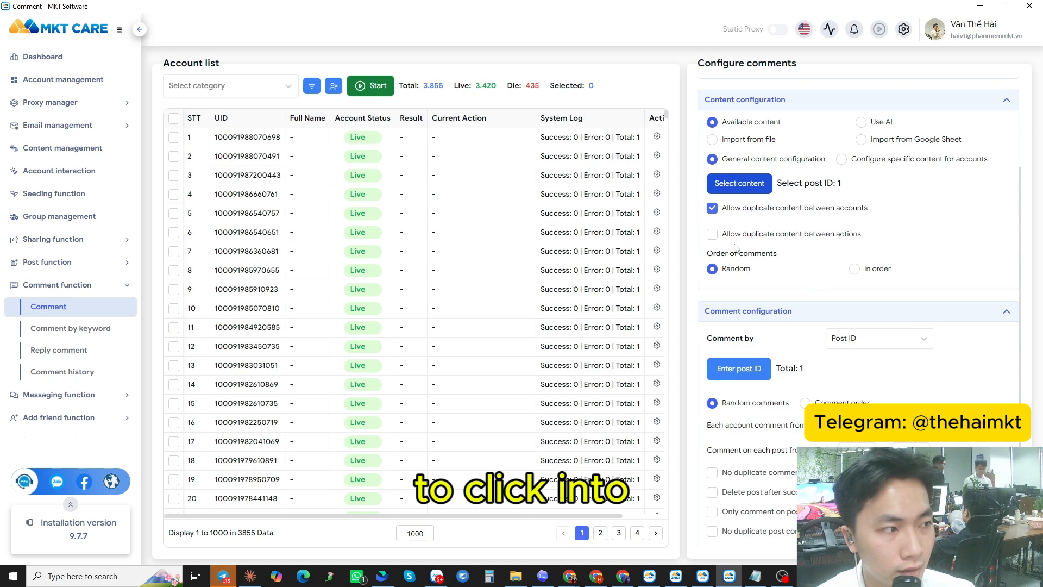
left_click(713, 234)
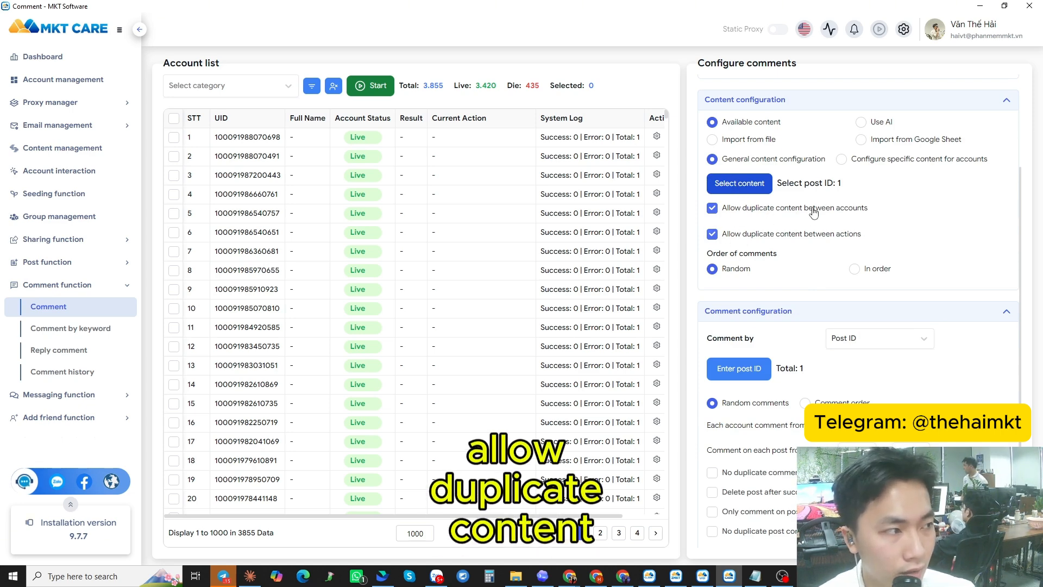
scroll(918, 328, "down", 2)
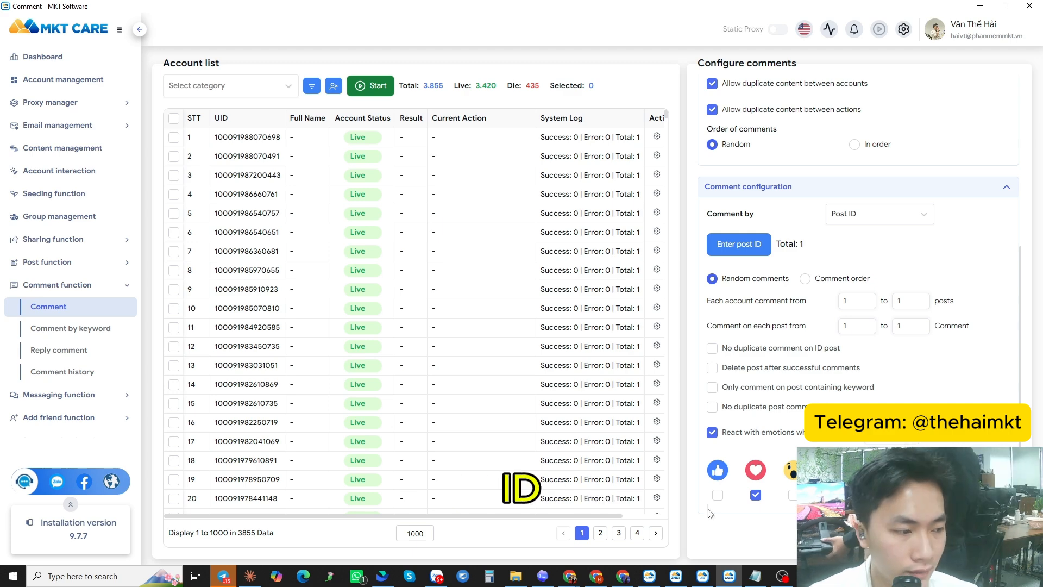
- Switch to Chrome and copy the link of the MKT "F4" combo post on the Facebook page
mouse_move(570, 576)
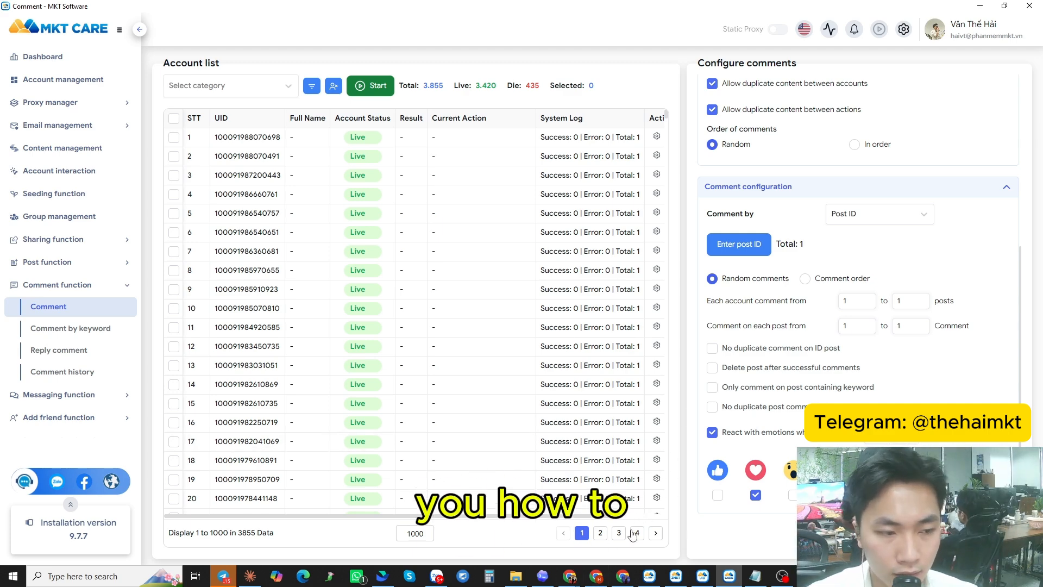
left_click(610, 542)
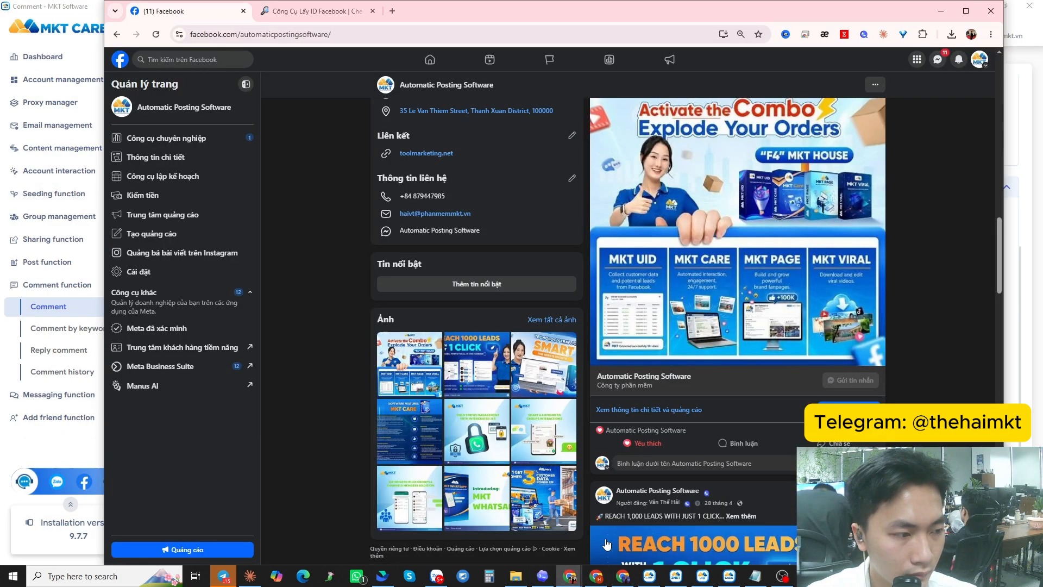
scroll(637, 283, "up", 4)
scroll(630, 292, "down", 5)
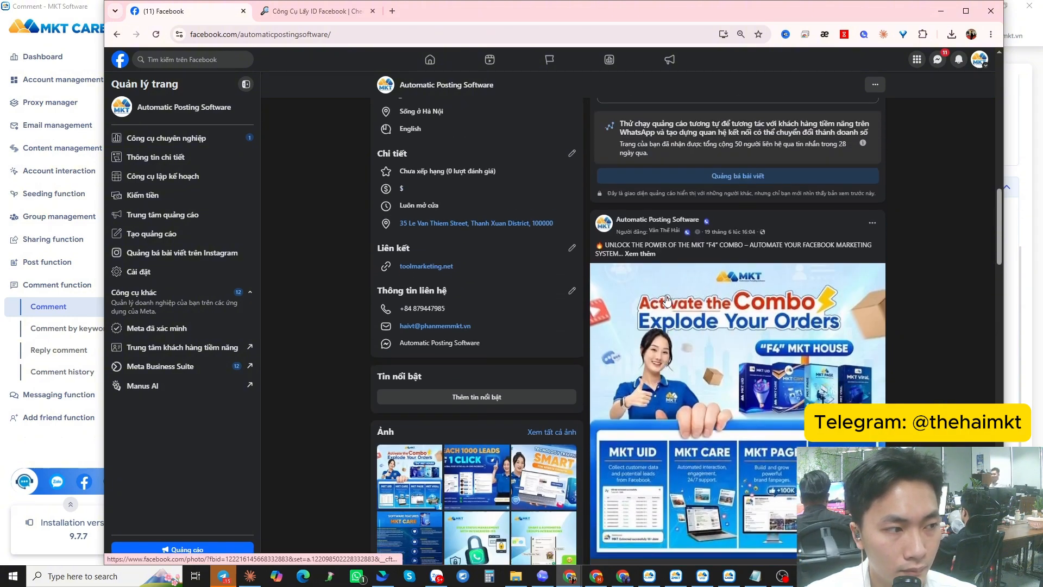
scroll(657, 292, "up", 3)
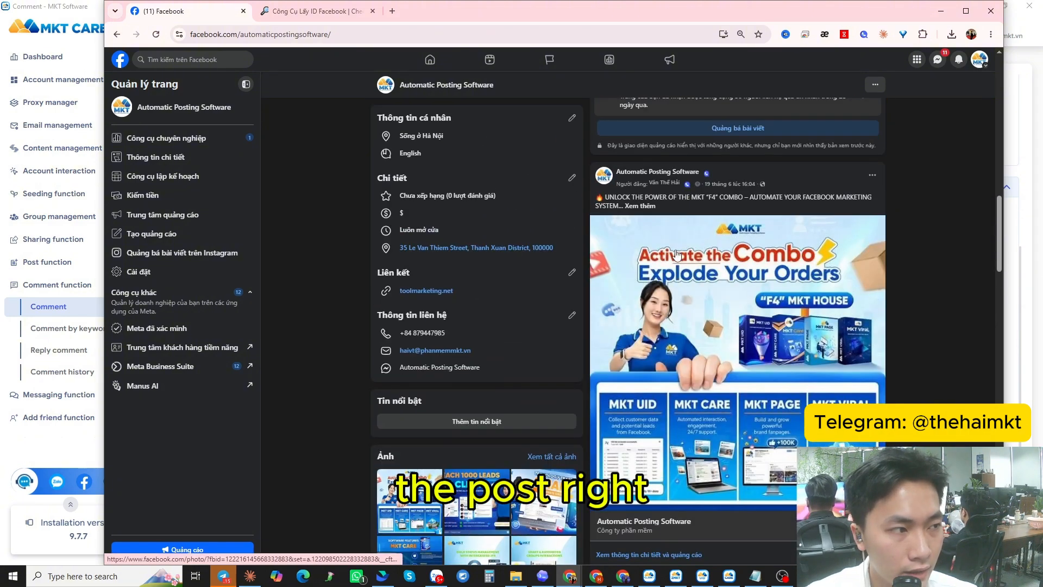
right_click(726, 185)
left_click(772, 299)
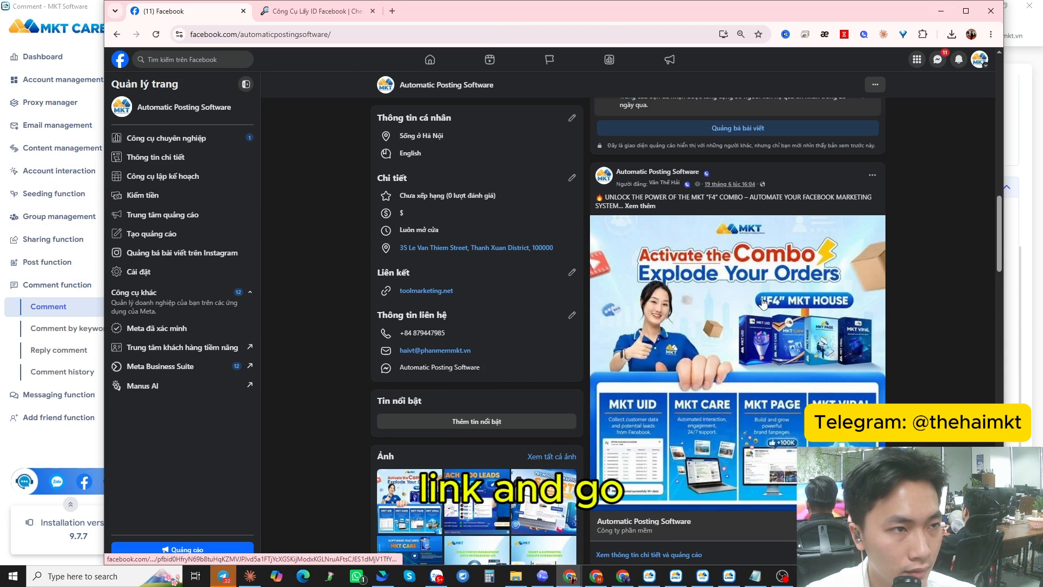
- Look up the ID of the copied post link with the GetID Facebook web tool and copy the resulting UID
left_click(307, 16)
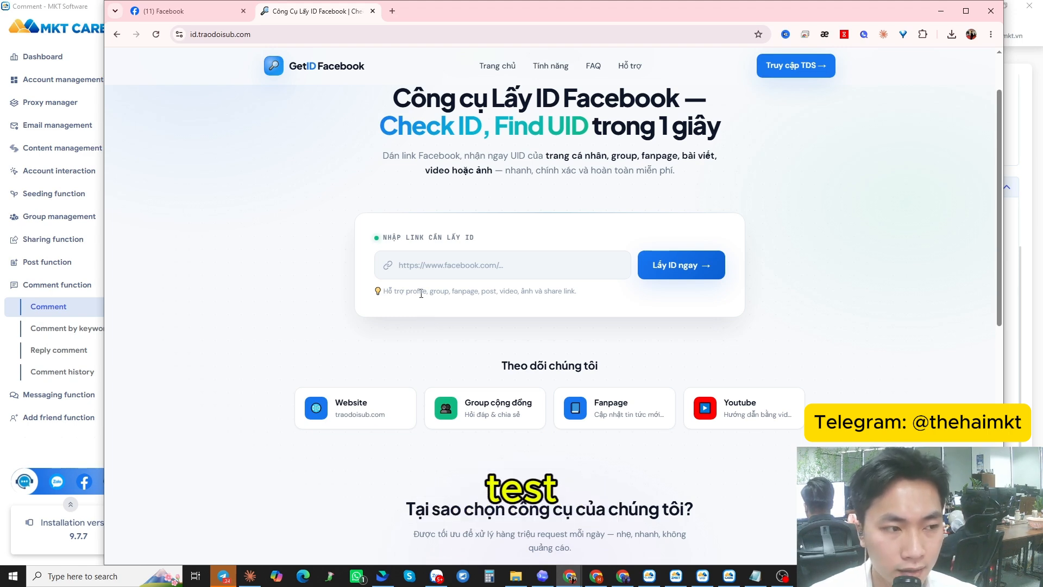
left_click(434, 266)
key("ctrl+v")
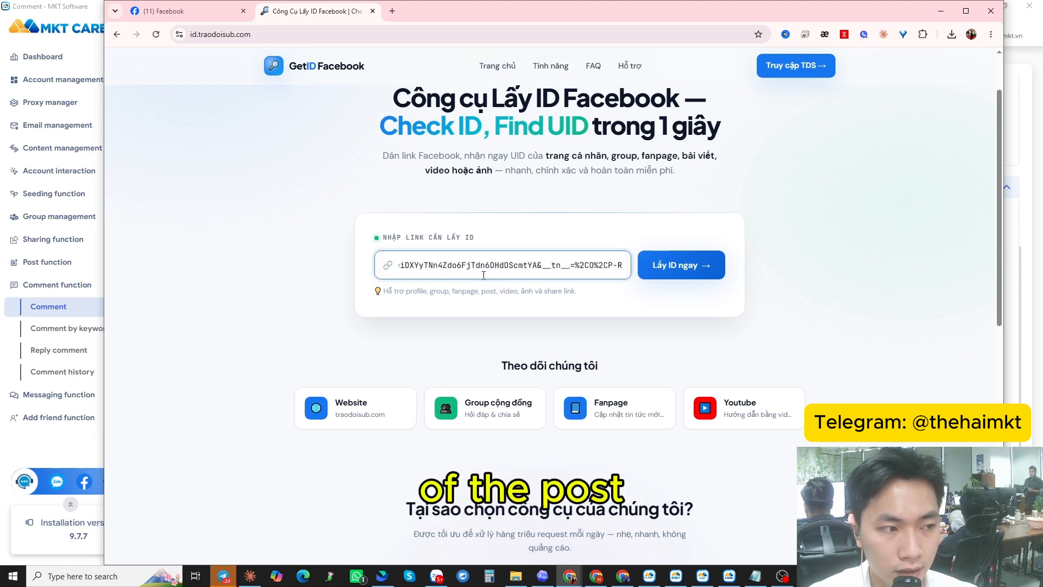
left_click(667, 276)
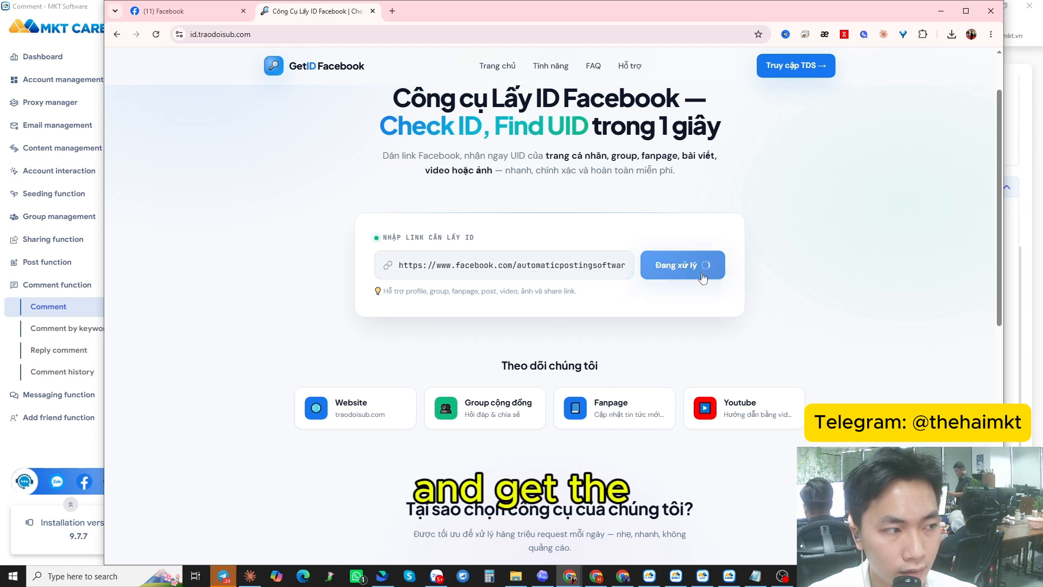
scroll(413, 334, "down", 3)
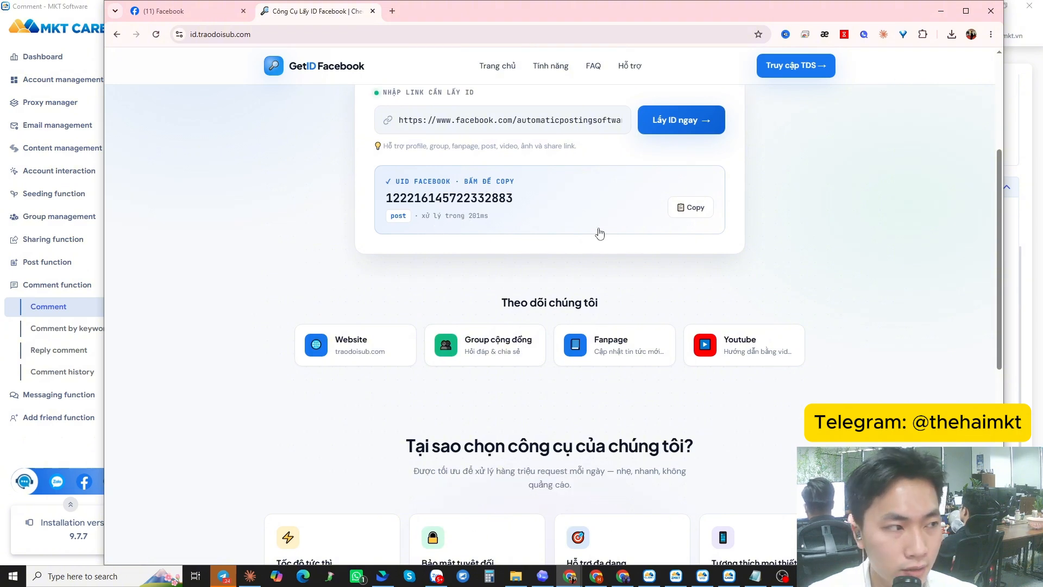
left_click(686, 207)
- Switch to MKT Software, set comments to run by Post ID, and save the copied post ID in the UID posts list
left_click(729, 576)
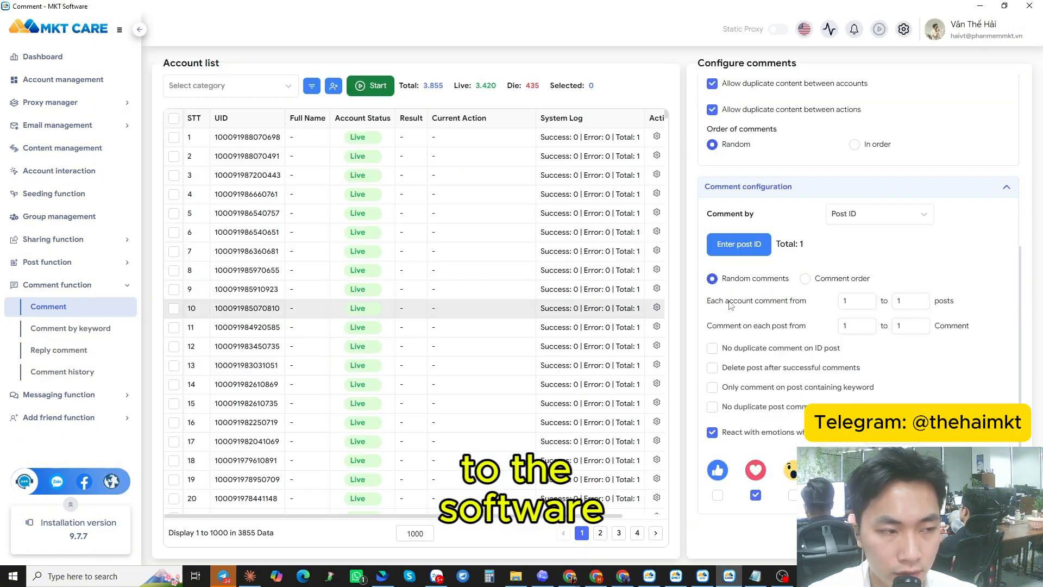
left_click(861, 221)
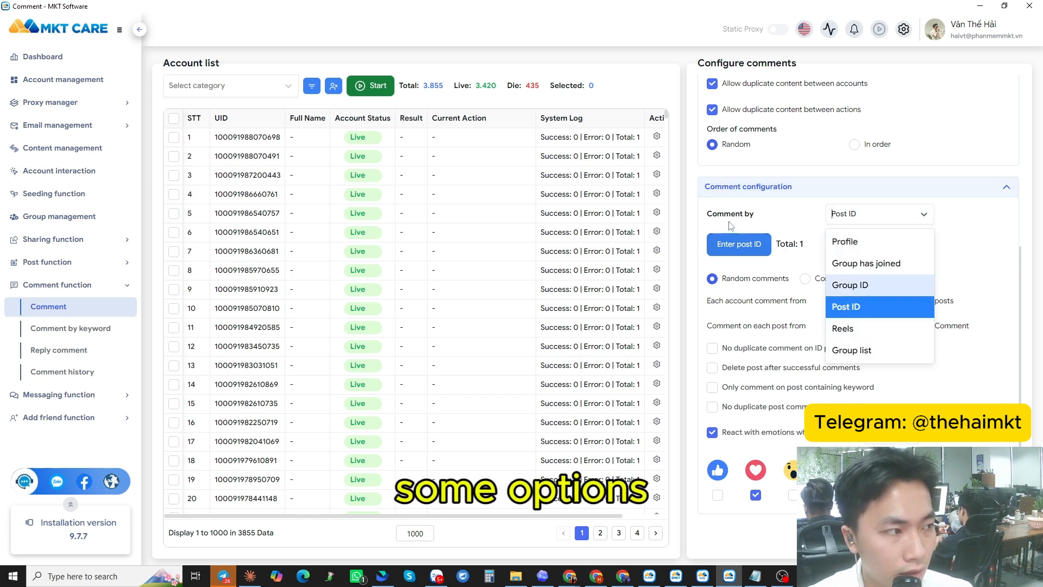
left_click(859, 308)
left_click(748, 252)
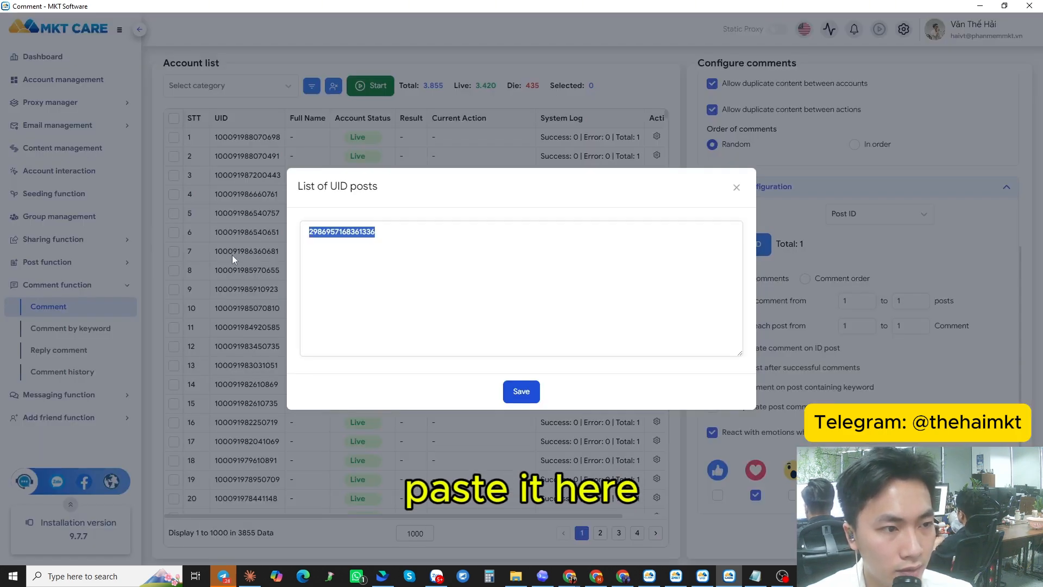
left_click(522, 394)
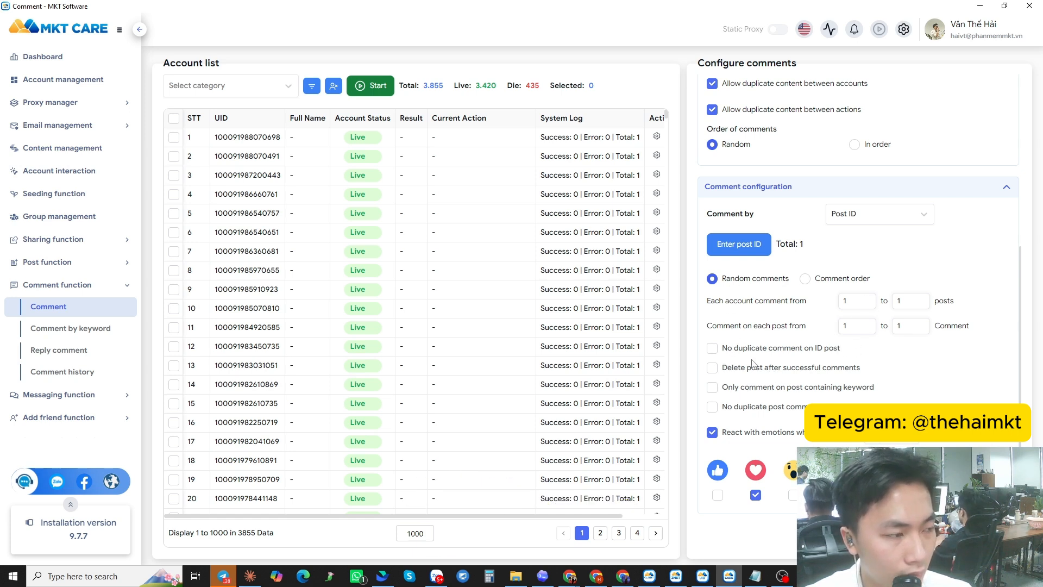
- Enable "No duplicate comment on ID post" in the comment configuration
scroll(752, 387, "up", 3)
scroll(747, 389, "down", 3)
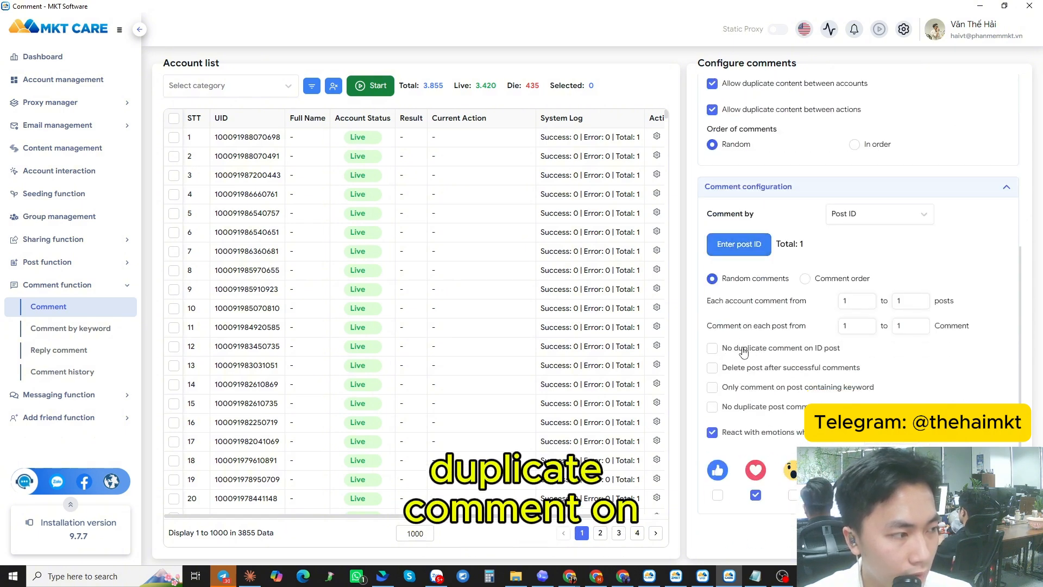
left_click(764, 348)
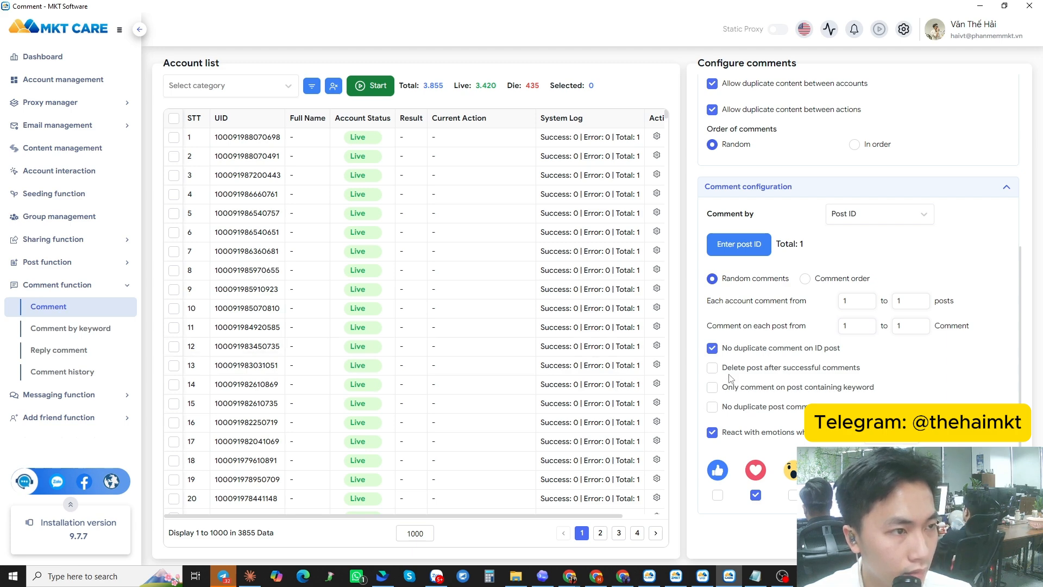
- Filter the account list to the "nick phụ" category
scroll(799, 413, "up", 5)
scroll(820, 387, "up", 1)
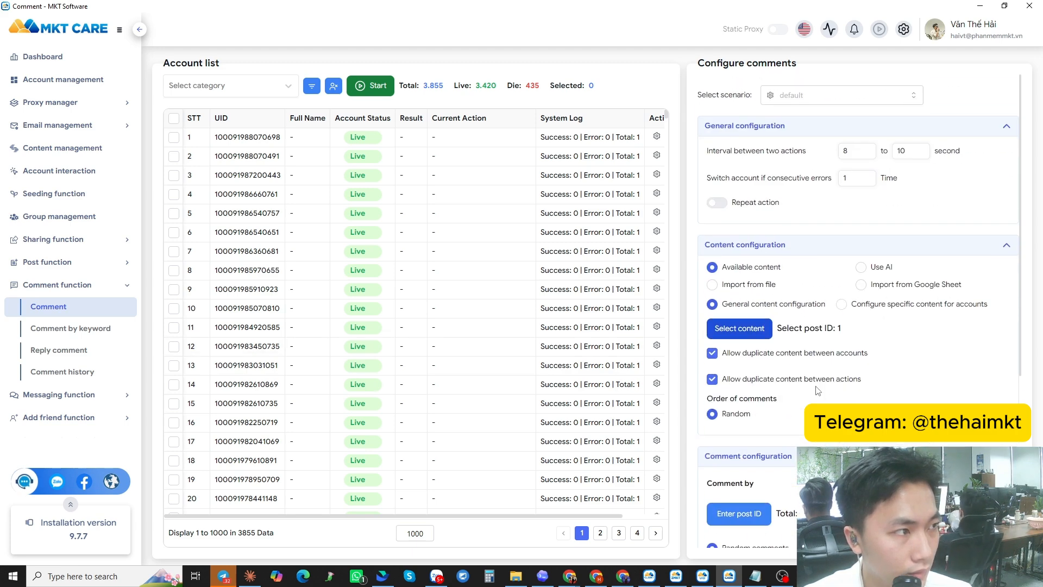
left_click(226, 87)
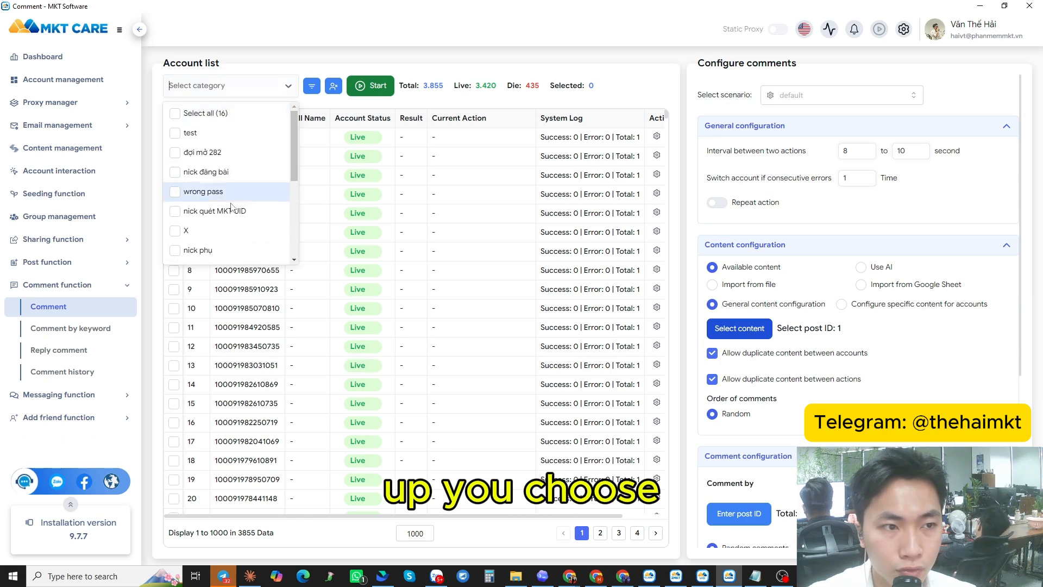
scroll(233, 238, "down", 3)
scroll(207, 168, "up", 2)
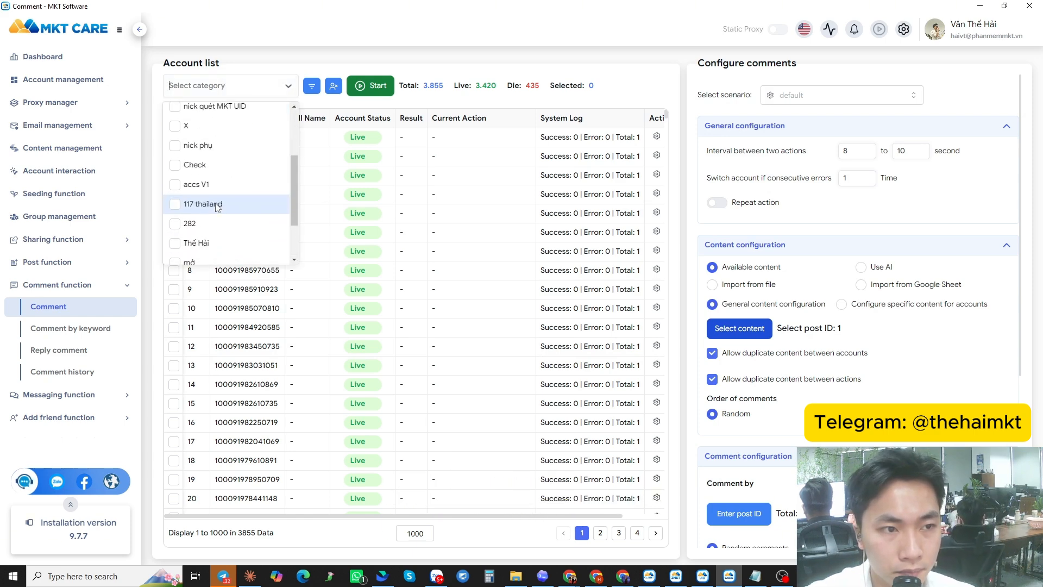
left_click(197, 150)
left_click(395, 295)
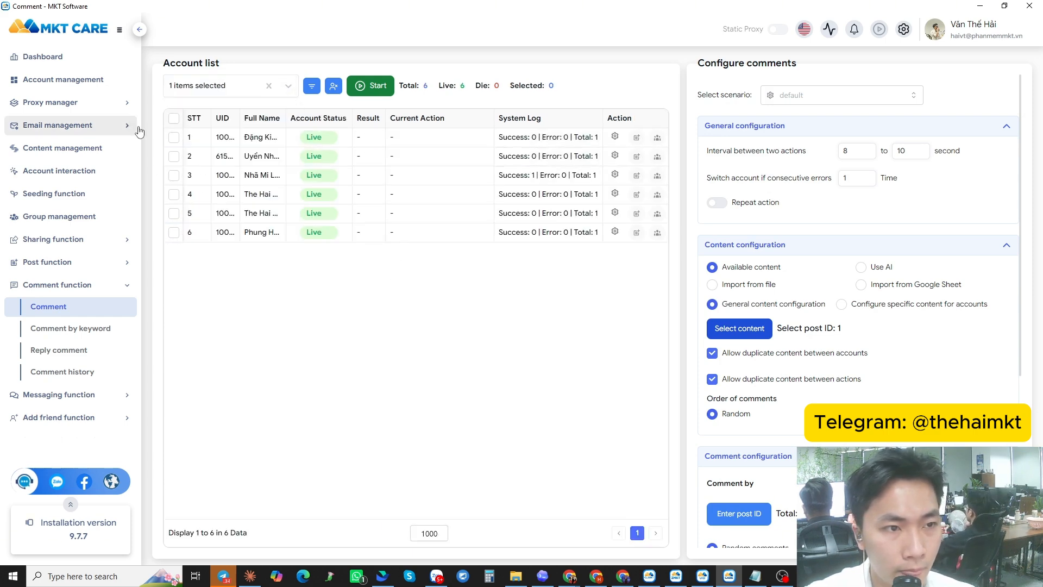
- Select all accounts in the filtered list and start the commenting run
left_click(174, 119)
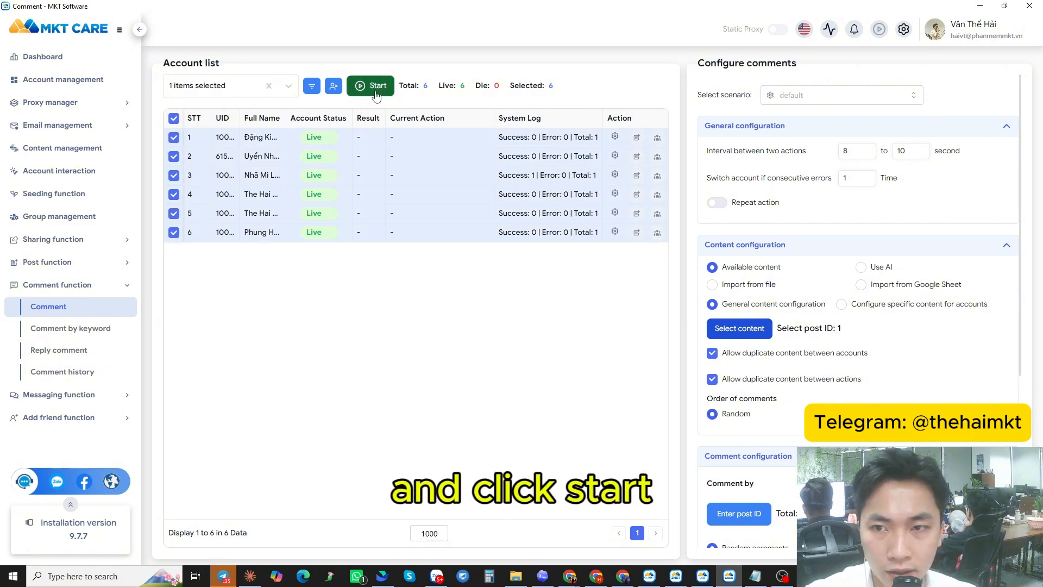
left_click(377, 87)
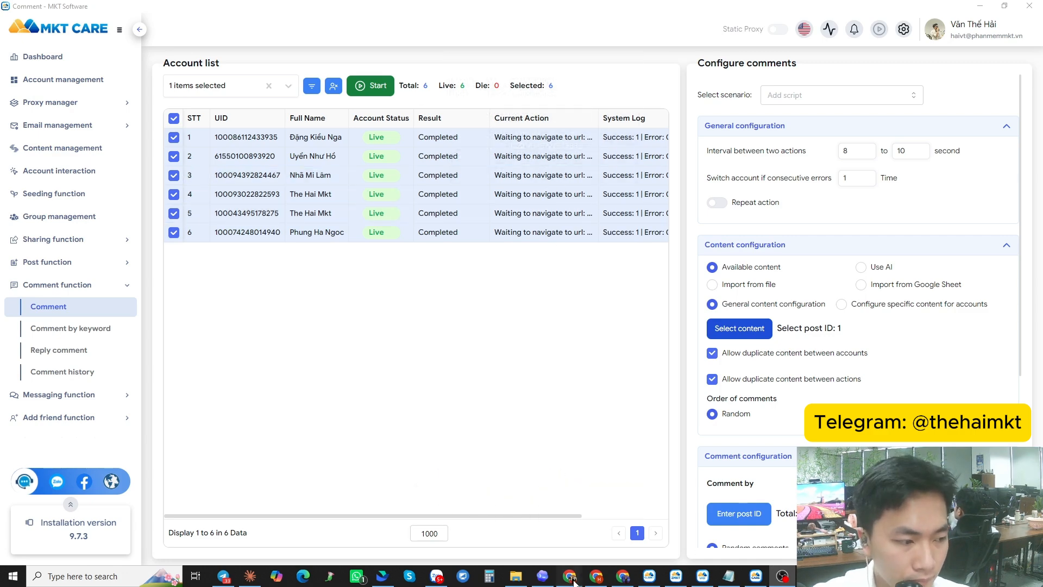
- Switch to Chrome and review the MKT "F4" combo post and the comments posted under it
mouse_move(574, 582)
left_click(568, 546)
scroll(412, 171, "up", 10)
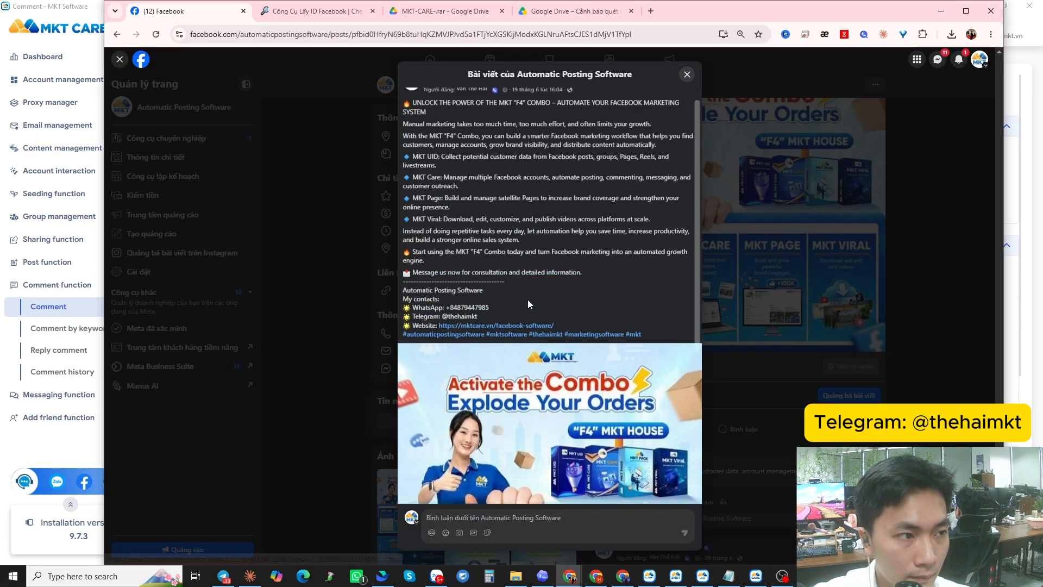
scroll(490, 214, "down", 10)
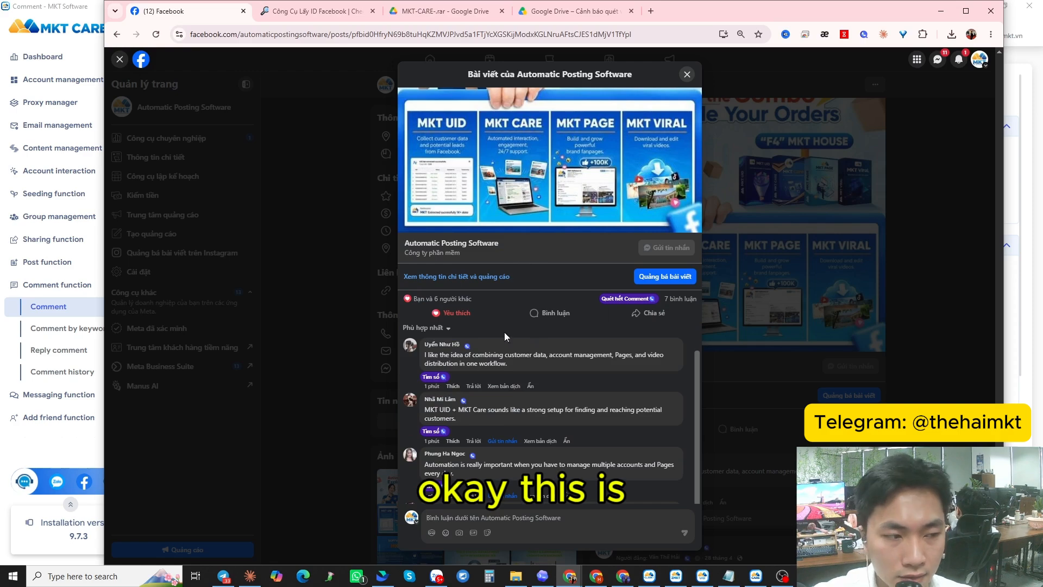
left_click_drag(523, 251, 426, 242)
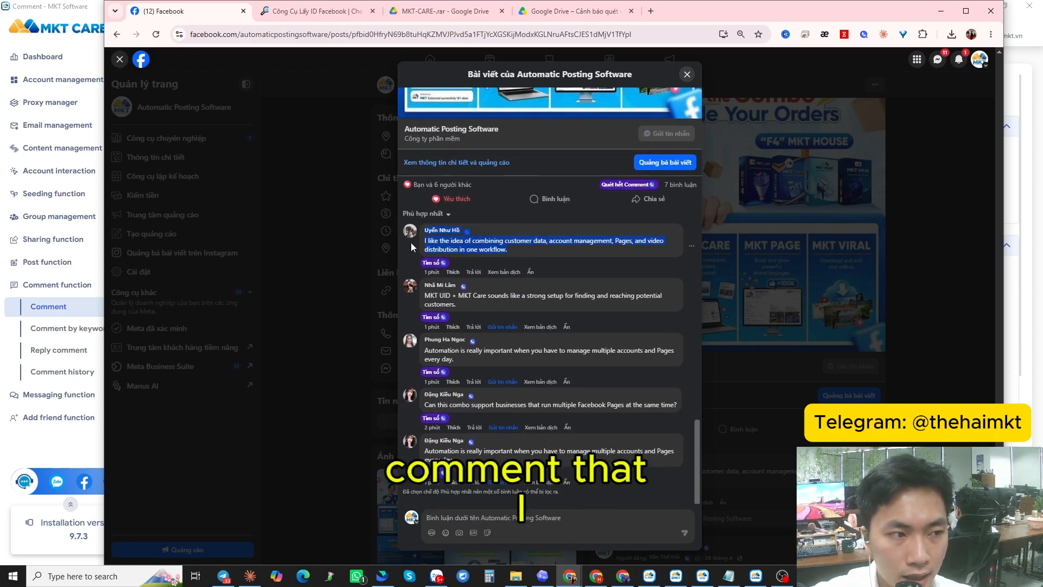